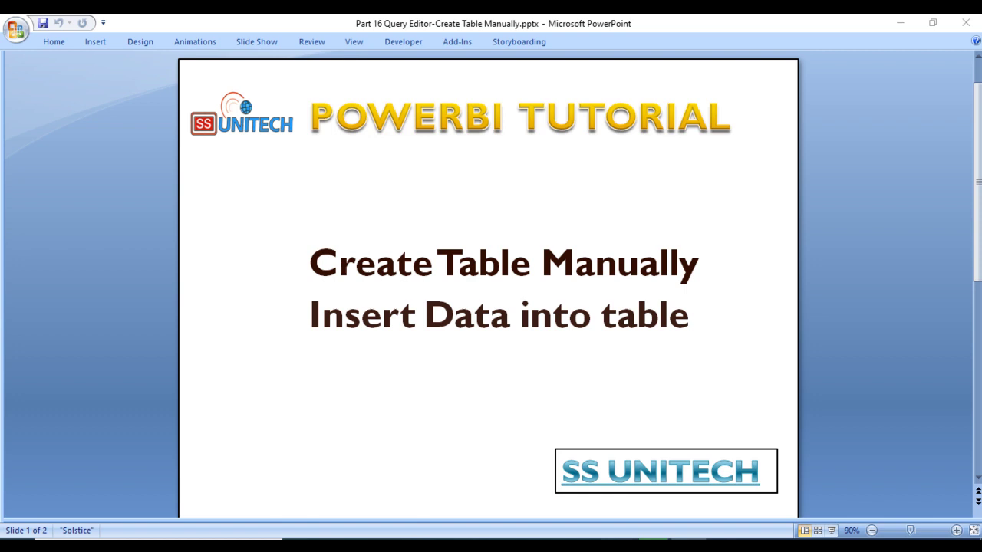
Step: Switch to Power Query Editor and display the DIM-Address query's deduplicated address columns
{"action": "left_click", "coordinate": [686, 506]}
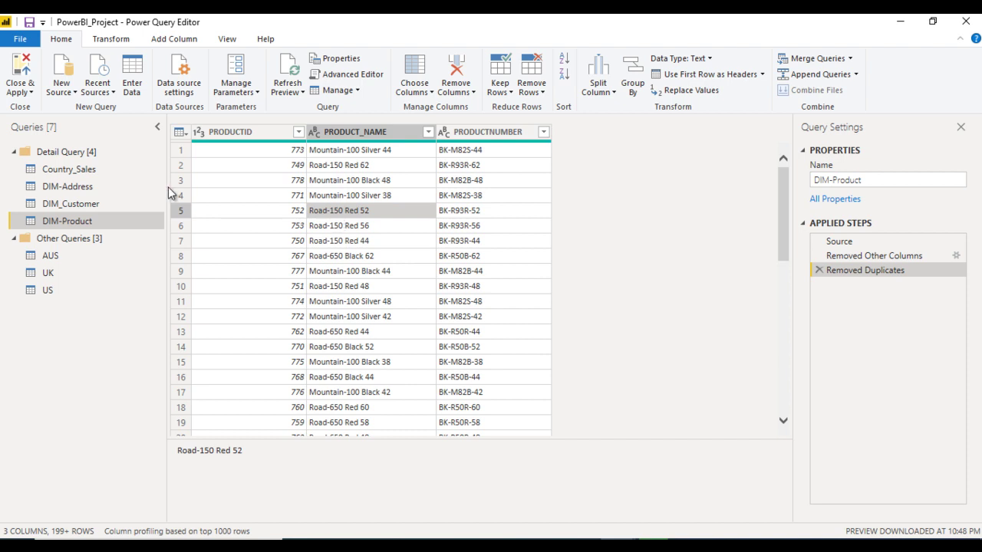
{"action": "left_click", "coordinate": [89, 189]}
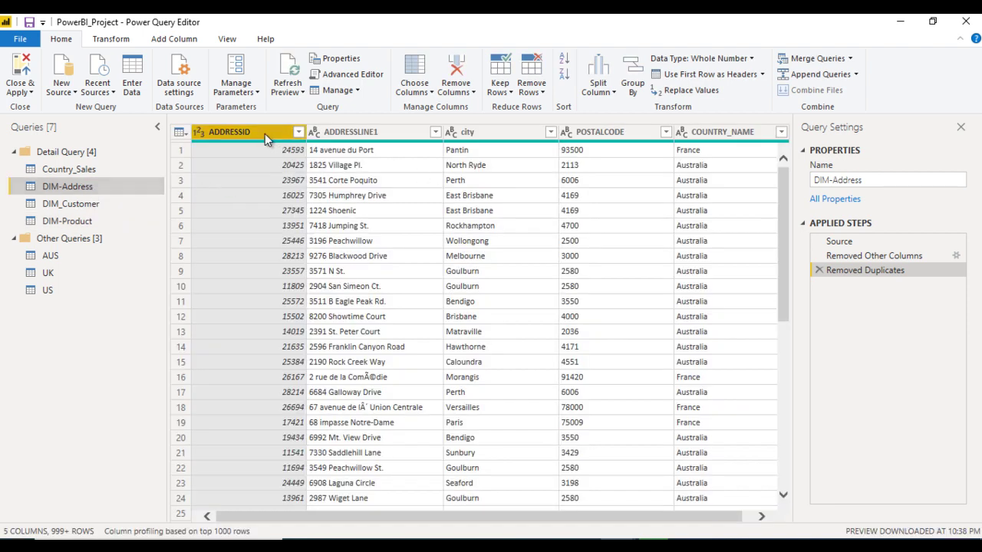
Step: Remove ADDRESSID through POSTALCODE and deduplicate COUNTRY_NAME to six distinct countries
{"action": "key", "text": "shift+Right"}
{"action": "key", "text": "shift+Right"}
{"action": "key", "text": "shift+Right"}
{"action": "key", "text": "shift+Right"}
{"action": "key", "text": "shift+Left"}
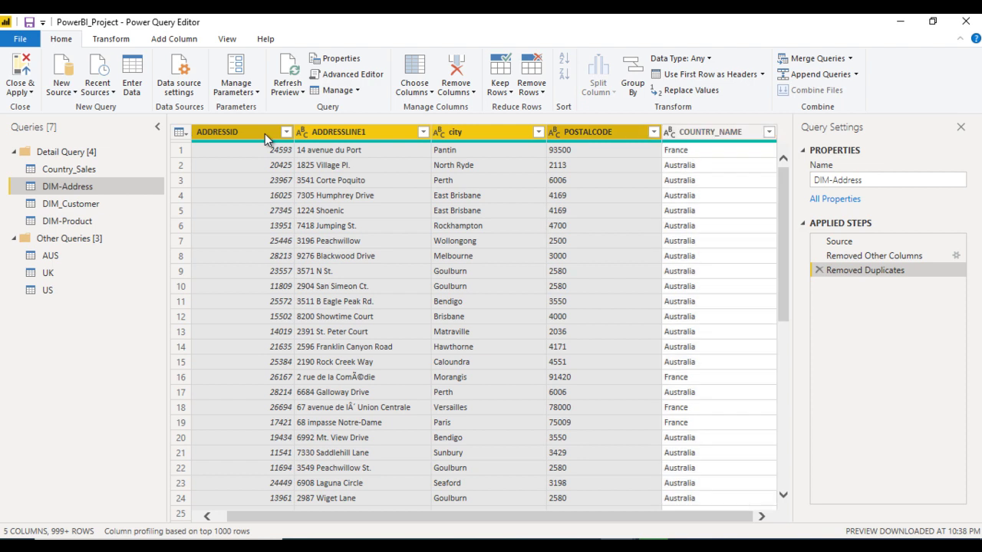
{"action": "left_click", "coordinate": [454, 65]}
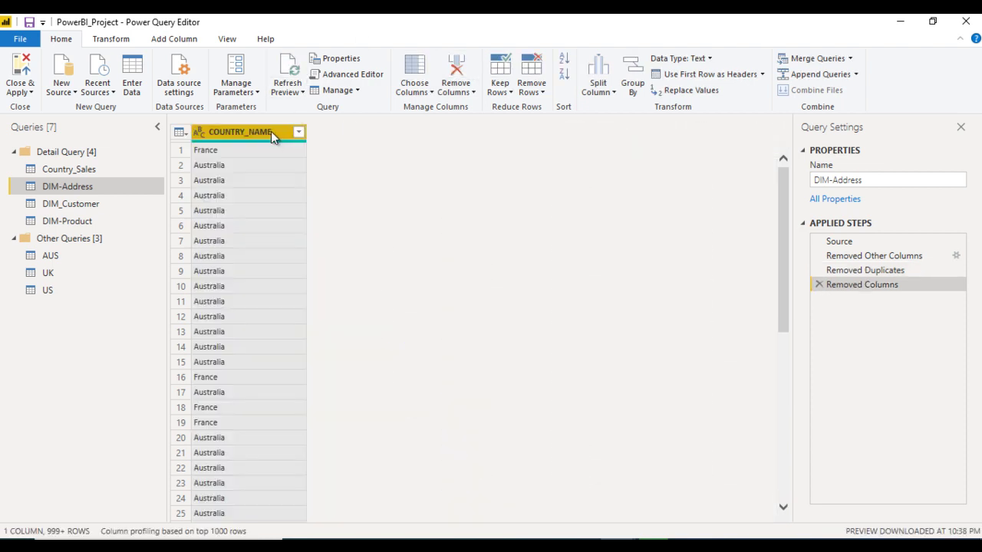
{"action": "left_click", "coordinate": [541, 94]}
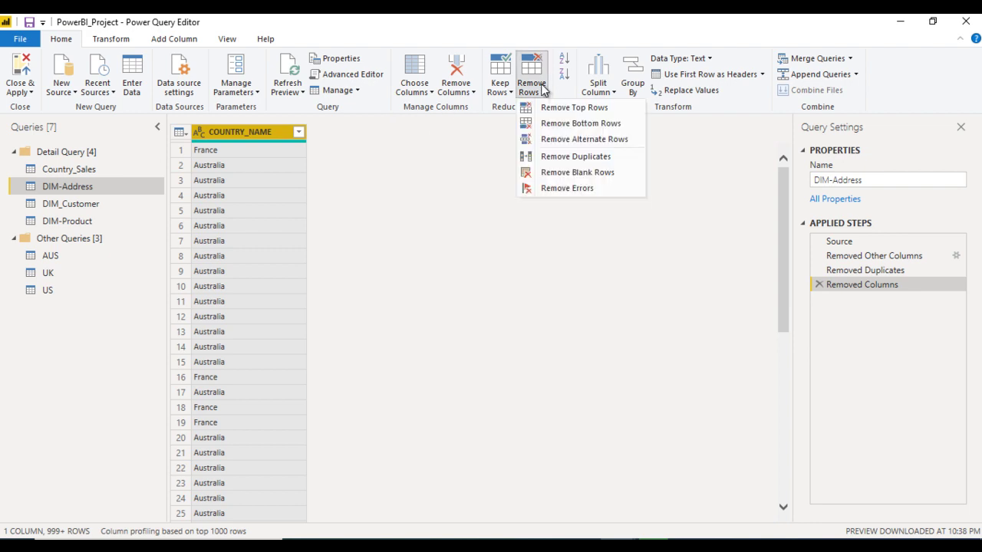
{"action": "left_click", "coordinate": [556, 156]}
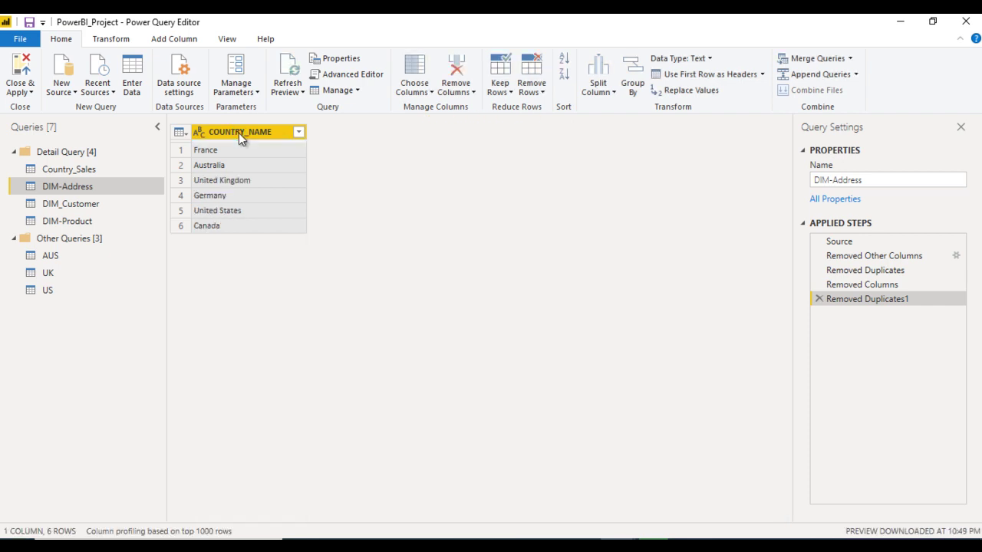
Step: Copy the six country names, then delete the Removed Duplicates1 and Removed Columns applied steps
{"action": "right_click", "coordinate": [238, 133]}
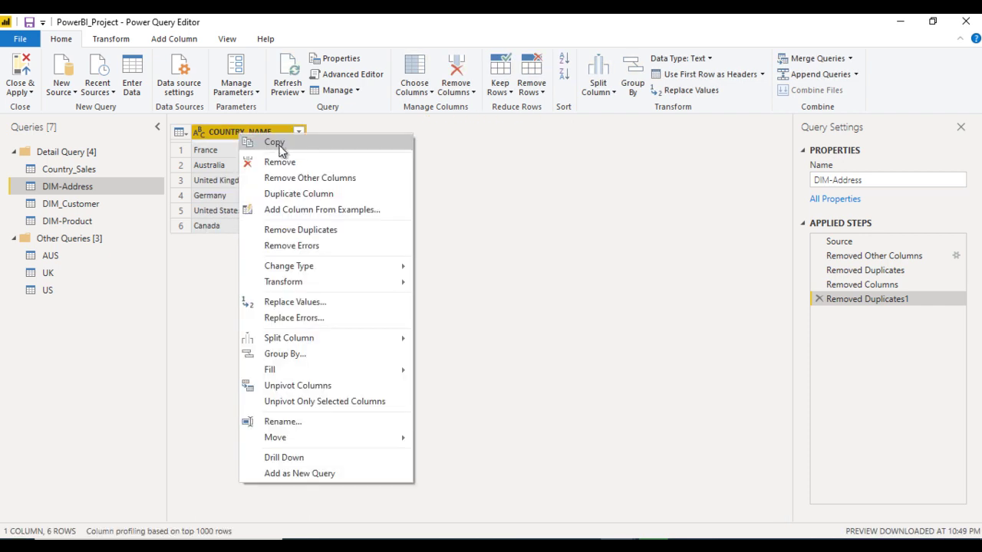
{"action": "left_click", "coordinate": [285, 147]}
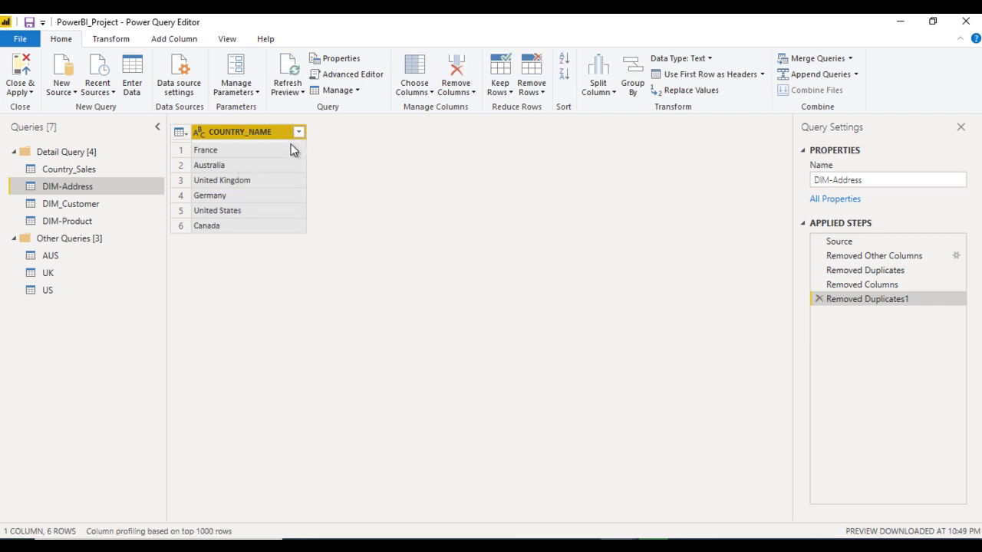
{"action": "left_click", "coordinate": [818, 299]}
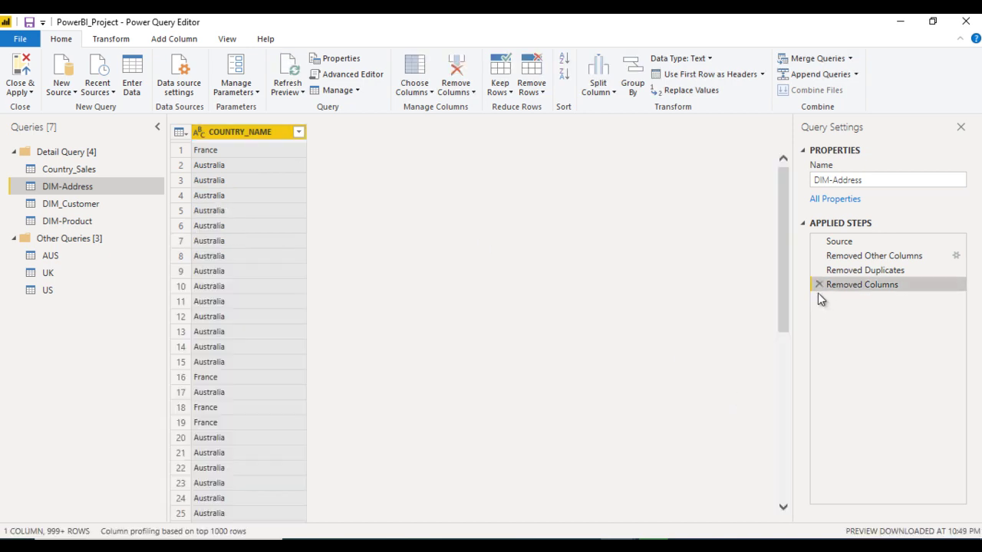
{"action": "left_click", "coordinate": [817, 285]}
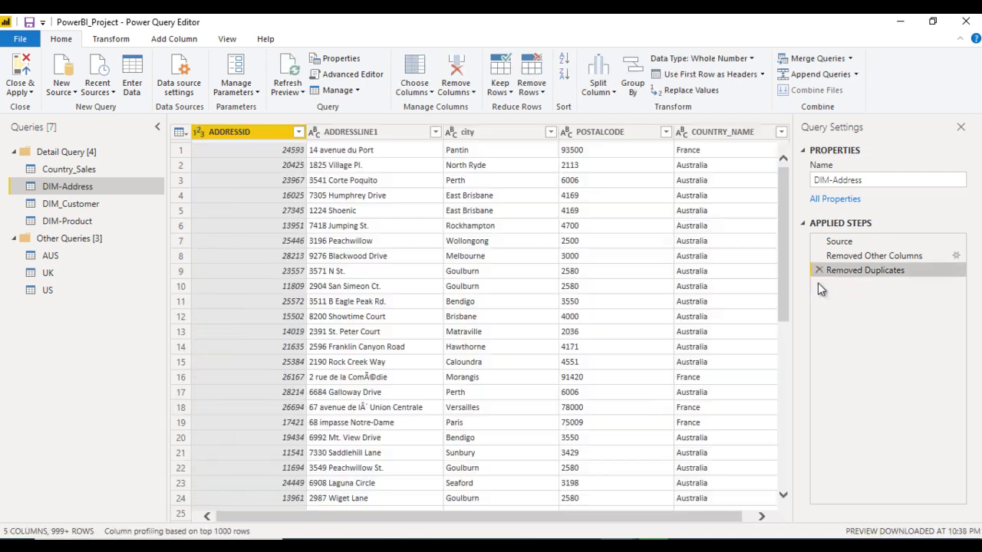
{"action": "left_click", "coordinate": [585, 285]}
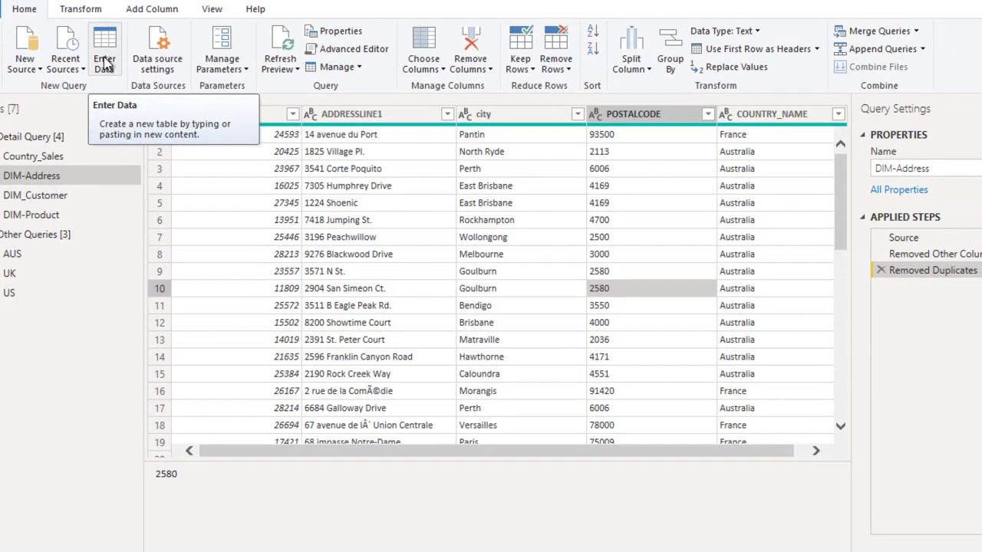
Step: Start an Enter Data table and rename it from 'Table' to 'Country Short Names'
{"action": "left_click", "coordinate": [124, 74]}
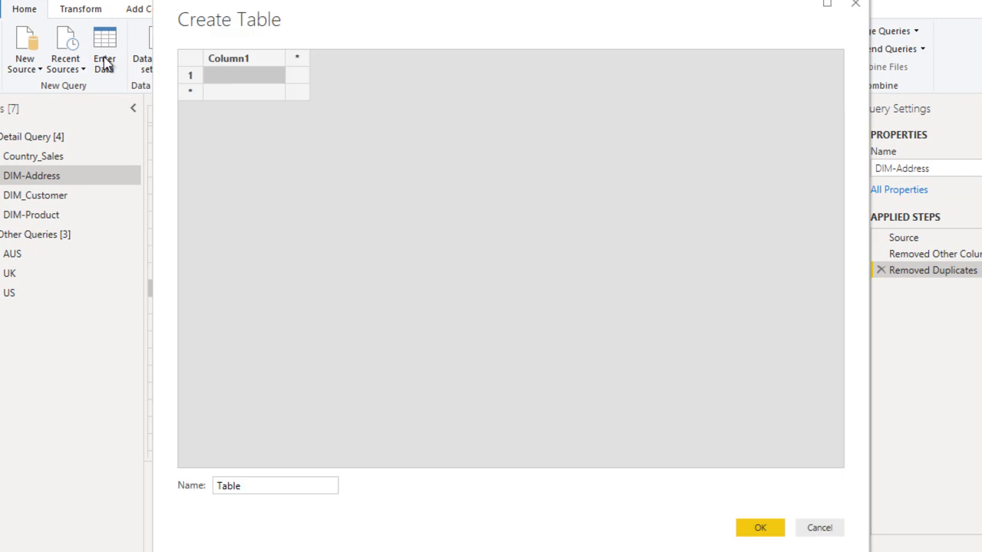
{"action": "left_click", "coordinate": [234, 59]}
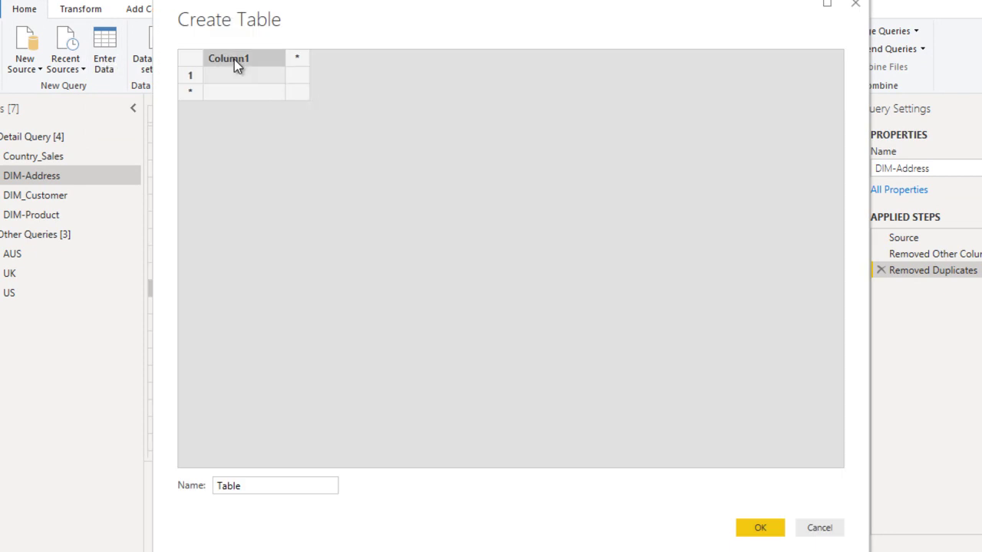
{"action": "double_click", "coordinate": [276, 487]}
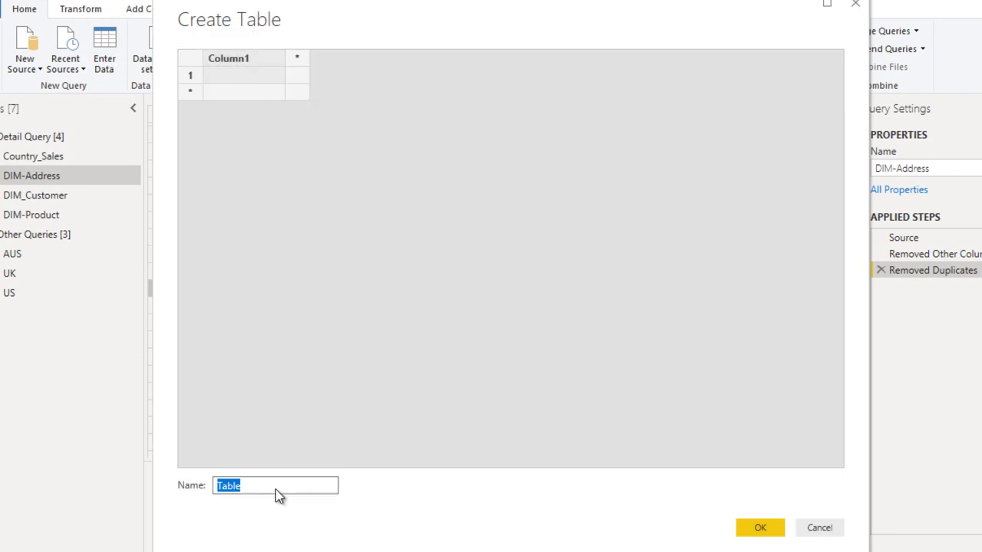
{"action": "key", "text": "BackSpace"}
{"action": "type", "text": "Coun"}
{"action": "type", "text": "try Short Na"}
{"action": "type", "text": "mes"}
Step: Paste the six country names as COUNTRY_NAME and add a second column named Short_Name
{"action": "left_click", "coordinate": [245, 58]}
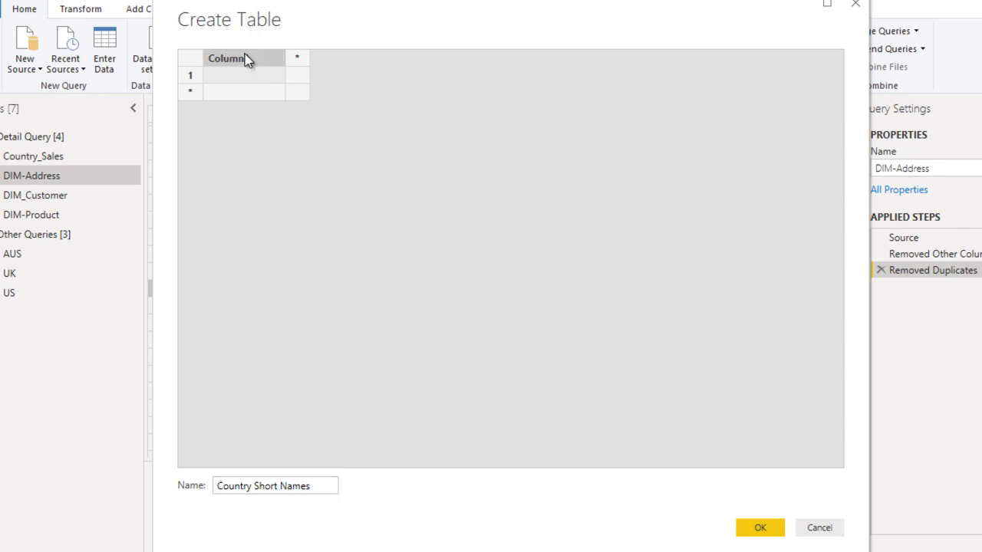
{"action": "key", "text": "ctrl+v"}
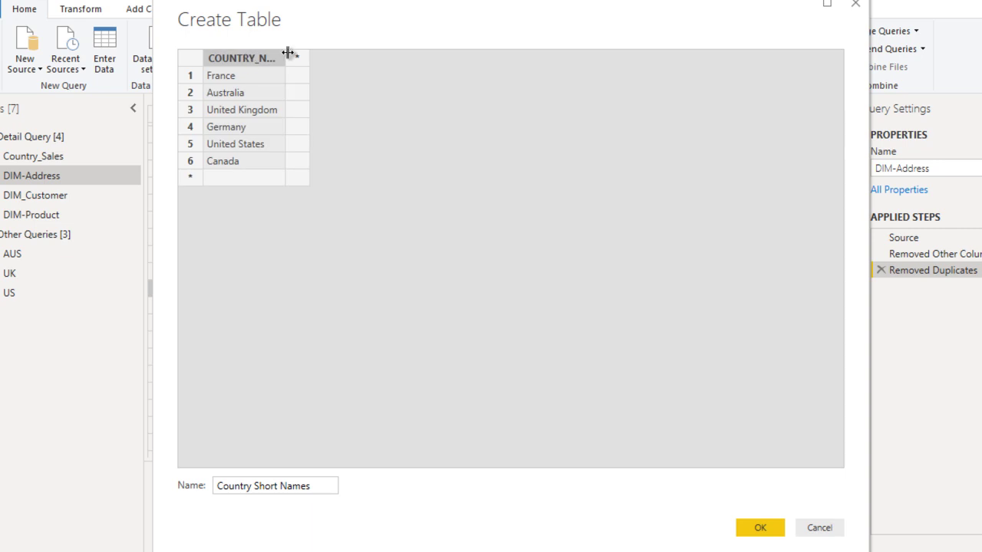
{"action": "left_click_drag", "start_coordinate": [288, 53], "coordinate": [328, 52]}
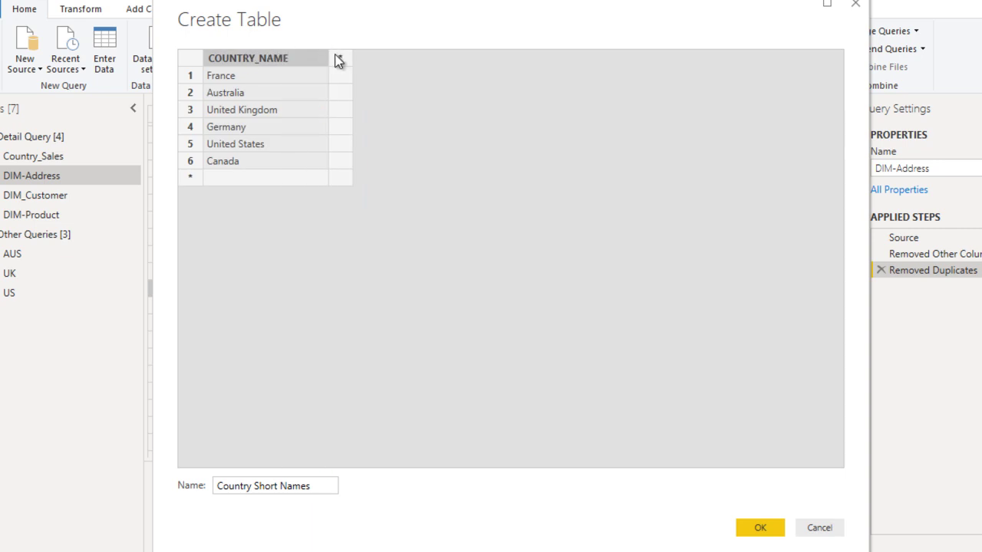
{"action": "left_click", "coordinate": [339, 58]}
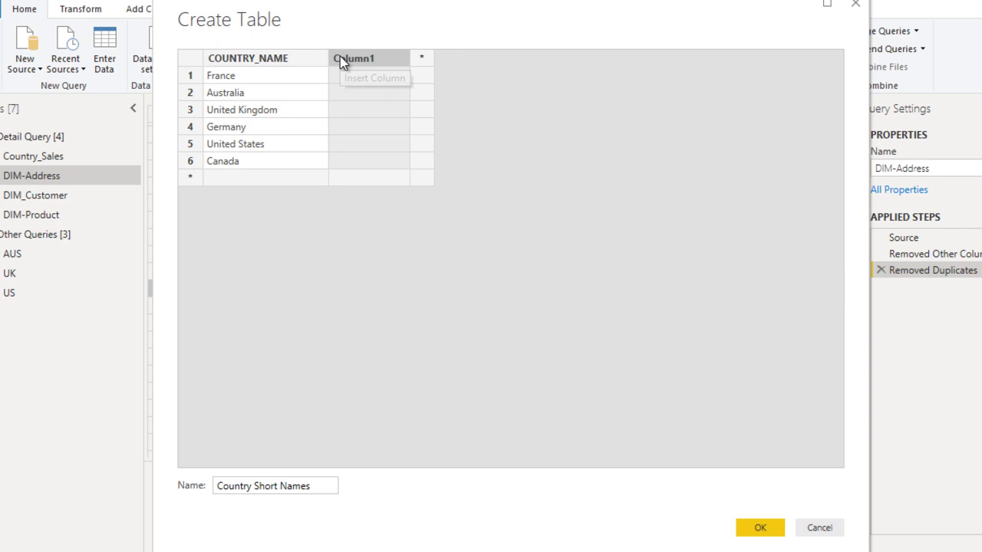
{"action": "double_click", "coordinate": [378, 59]}
{"action": "type", "text": "Short_Name"}
Step: Enter short codes FR, AUS and UK for France, Australia and United Kingdom
{"action": "key", "text": "Return"}
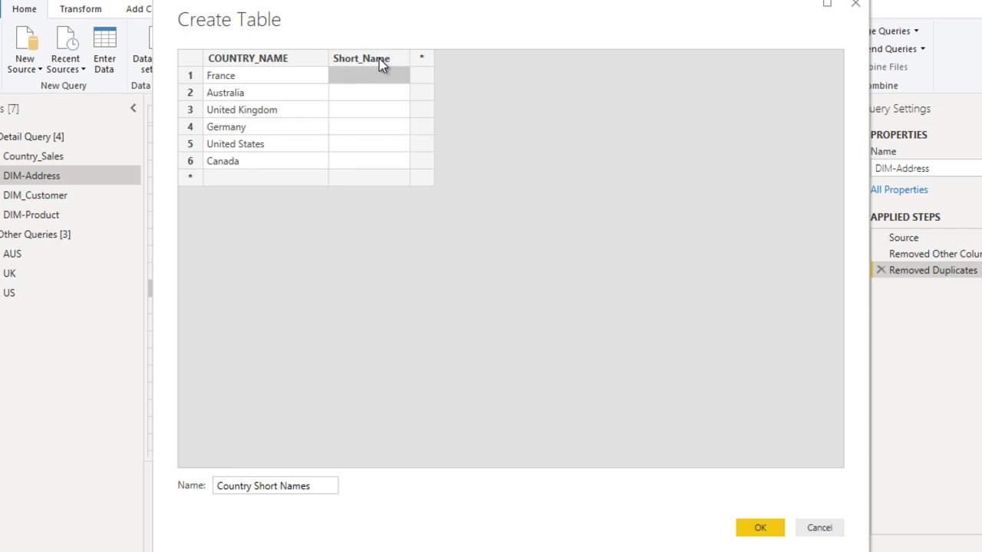
{"action": "type", "text": "FR"}
{"action": "key", "text": "Return"}
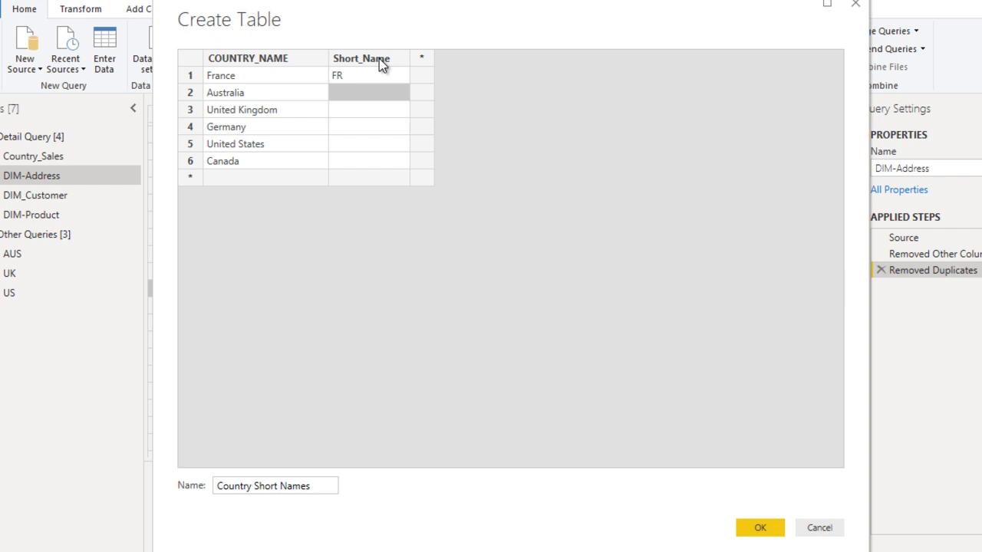
{"action": "type", "text": "AUS"}
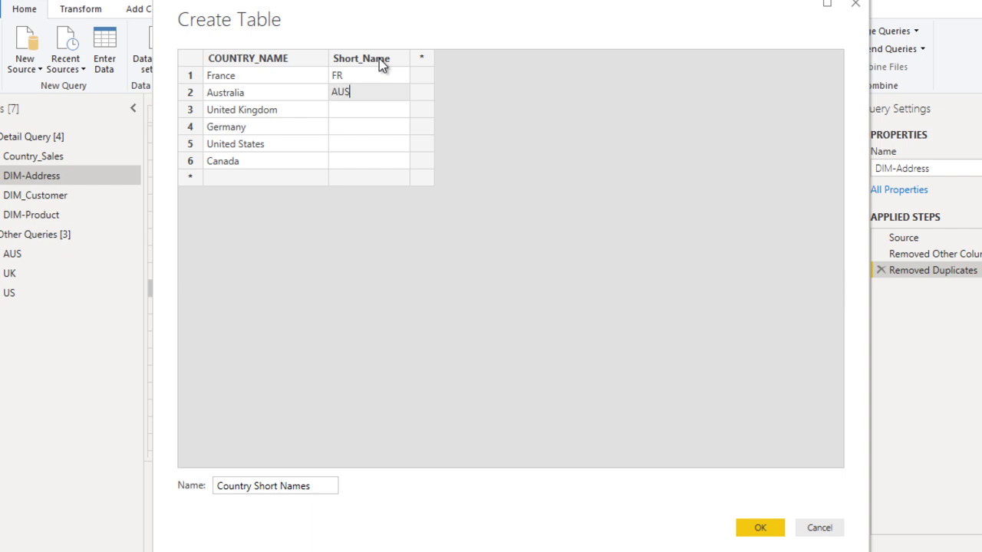
{"action": "key", "text": "Return"}
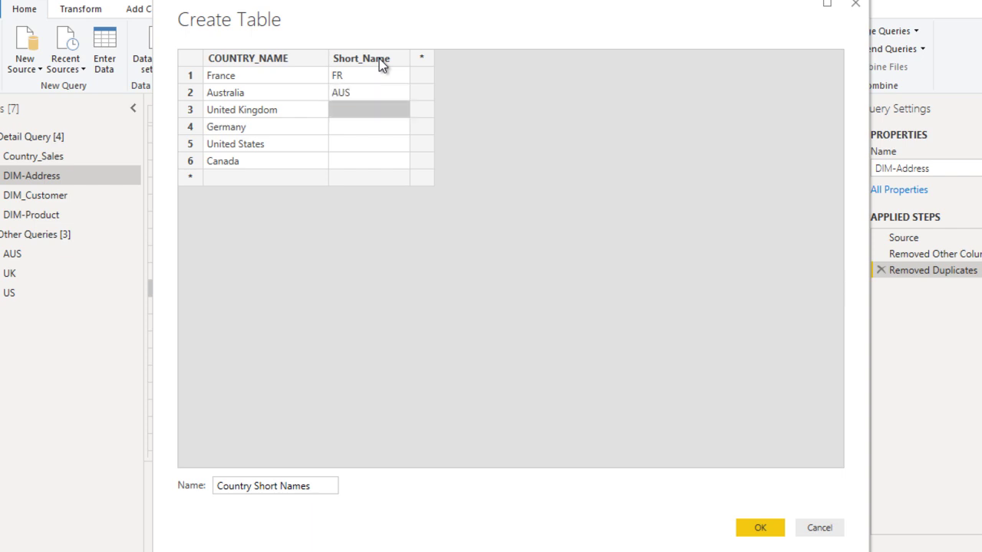
{"action": "type", "text": "UK"}
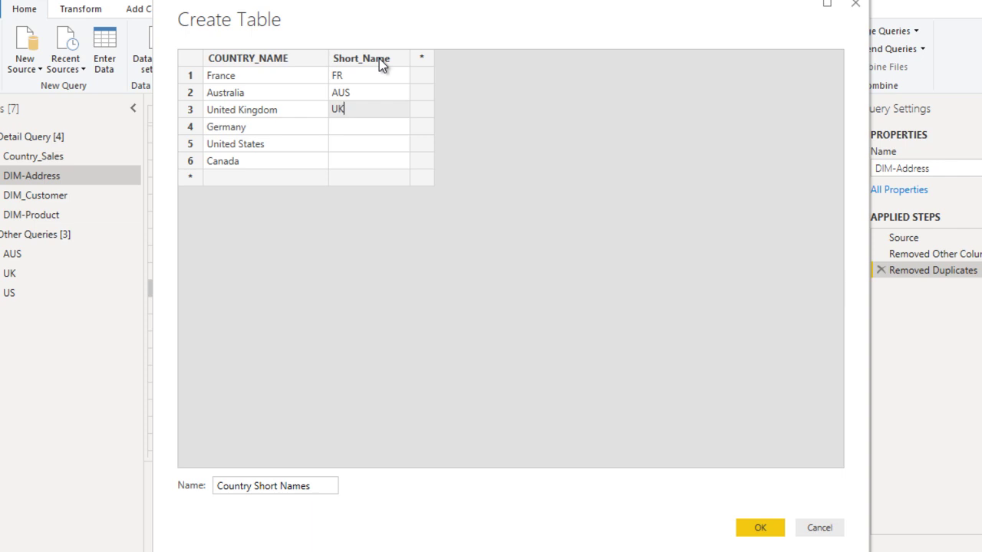
{"action": "key", "text": "Return"}
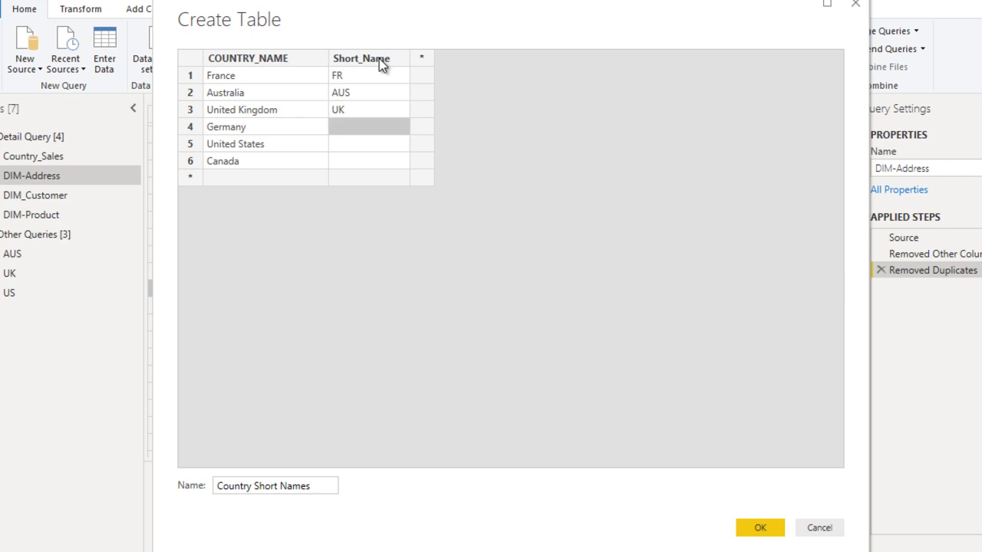
Step: Enter short codes BRD, US and CDN for Germany, United States and Canada
{"action": "type", "text": "B"}
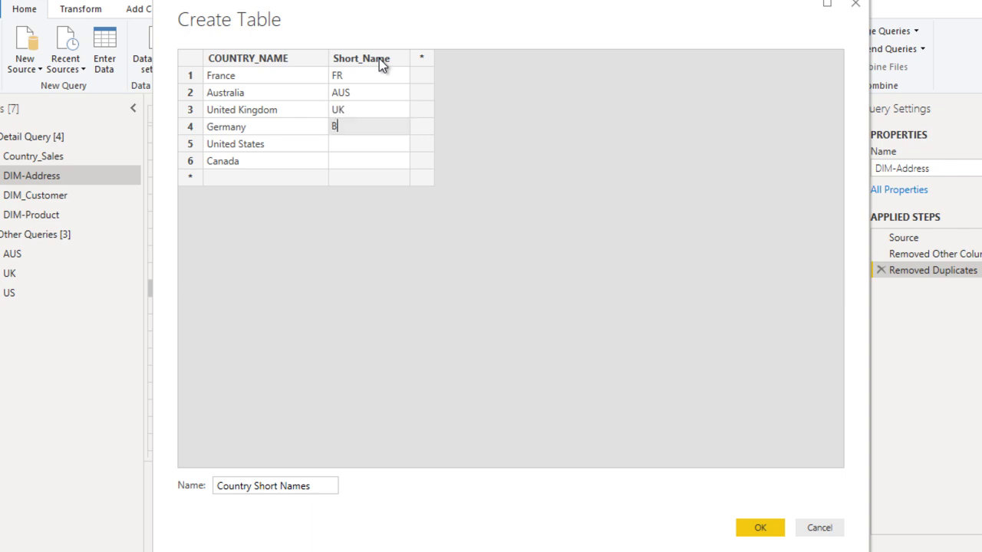
{"action": "type", "text": "RD"}
{"action": "key", "text": "Return"}
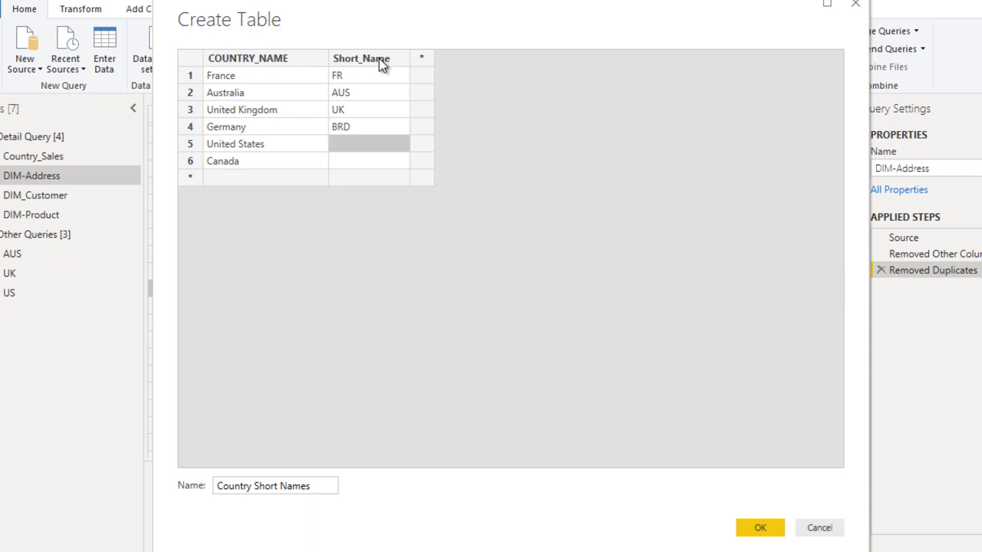
{"action": "type", "text": "US"}
{"action": "key", "text": "Return"}
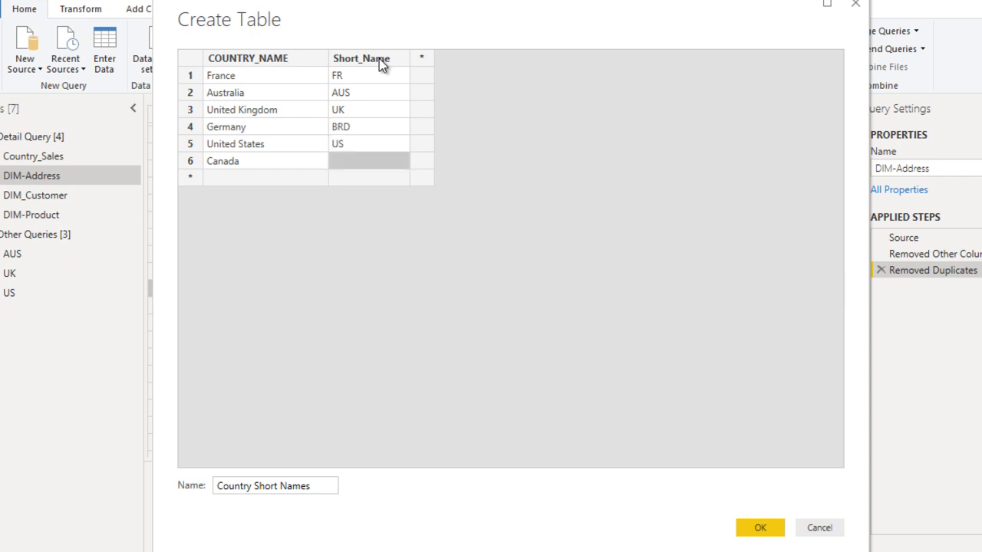
{"action": "type", "text": "C"}
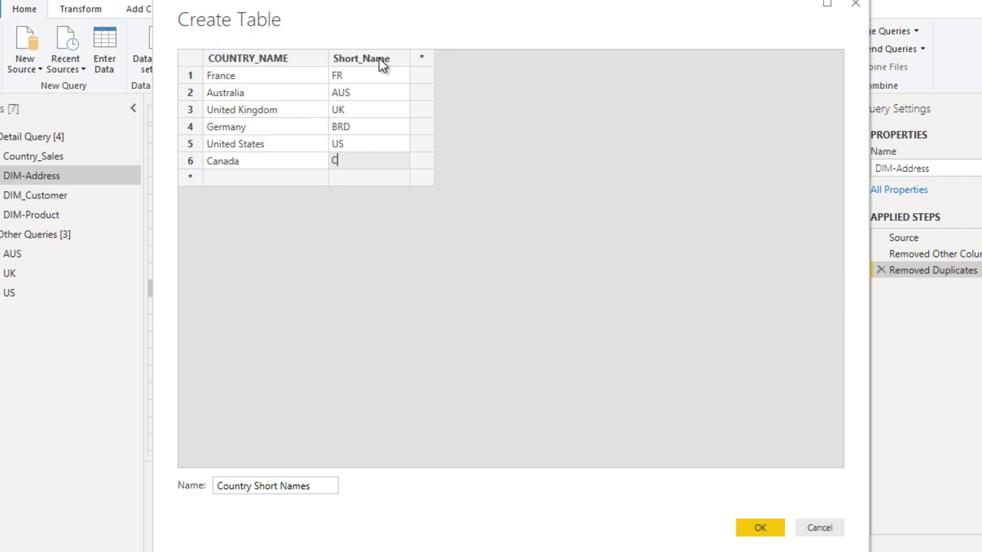
{"action": "type", "text": "DN"}
{"action": "left_click", "coordinate": [272, 93]}
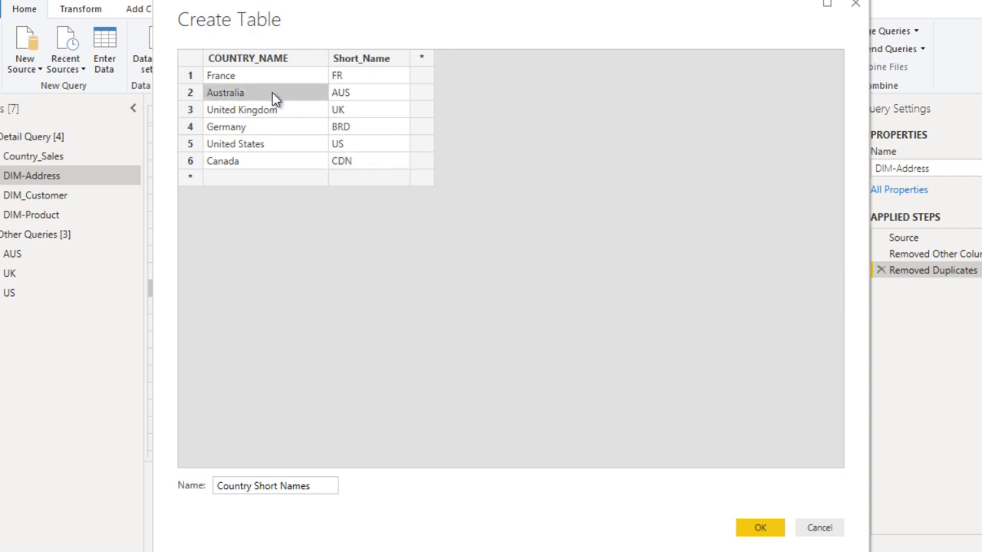
{"action": "left_click", "coordinate": [354, 77]}
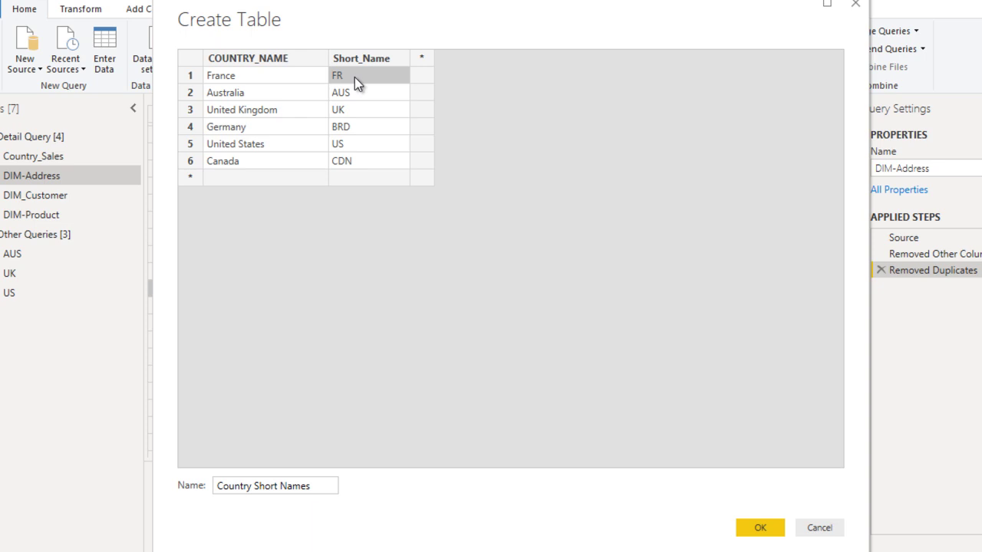
Step: Confirm the table as the new Country Short Names query and preview its United Kingdom row
{"action": "left_click", "coordinate": [255, 67]}
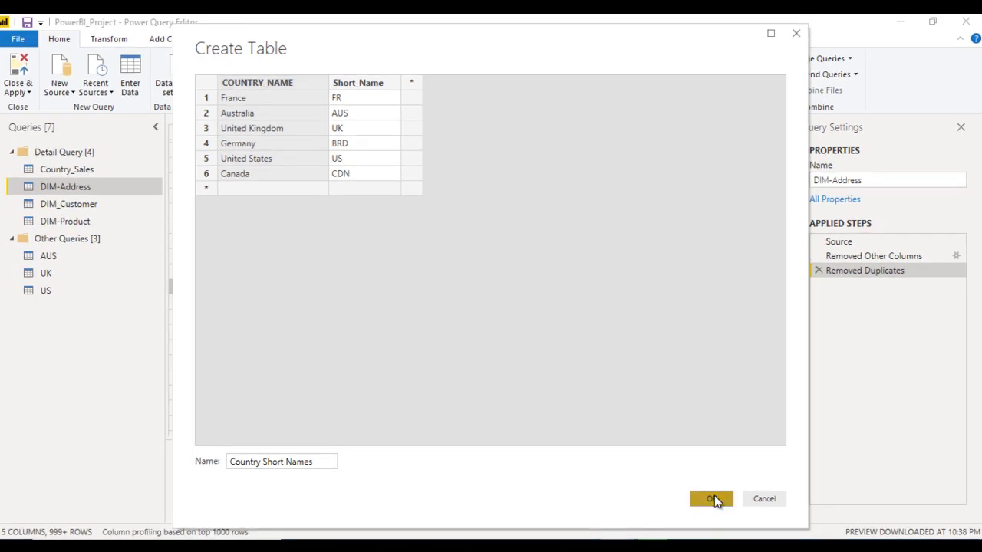
{"action": "left_click", "coordinate": [714, 498]}
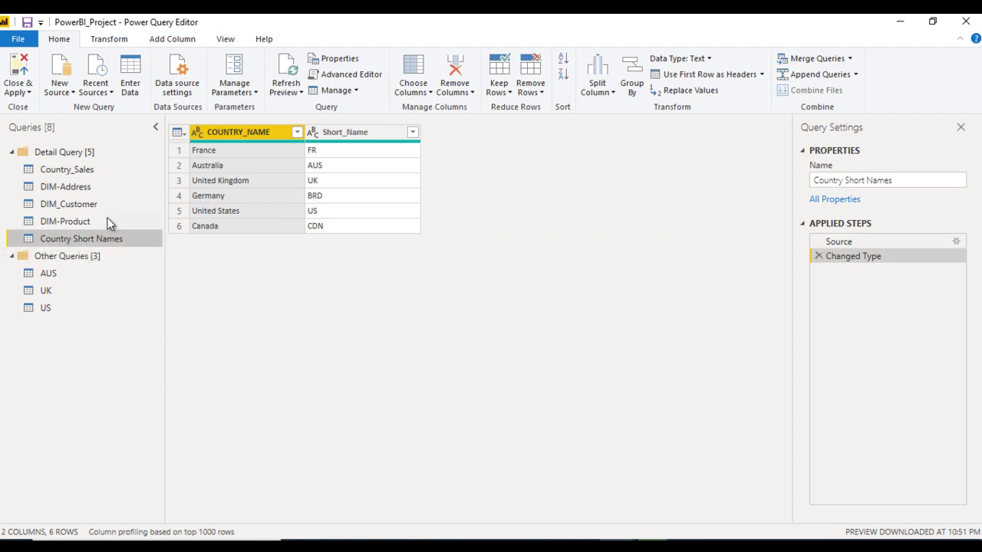
{"action": "left_click", "coordinate": [349, 134]}
{"action": "left_click", "coordinate": [238, 184]}
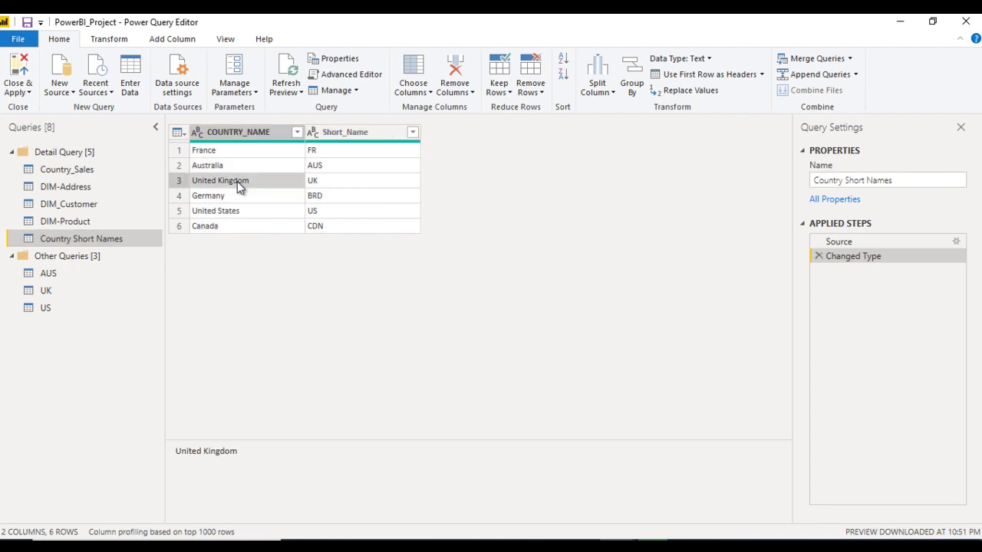